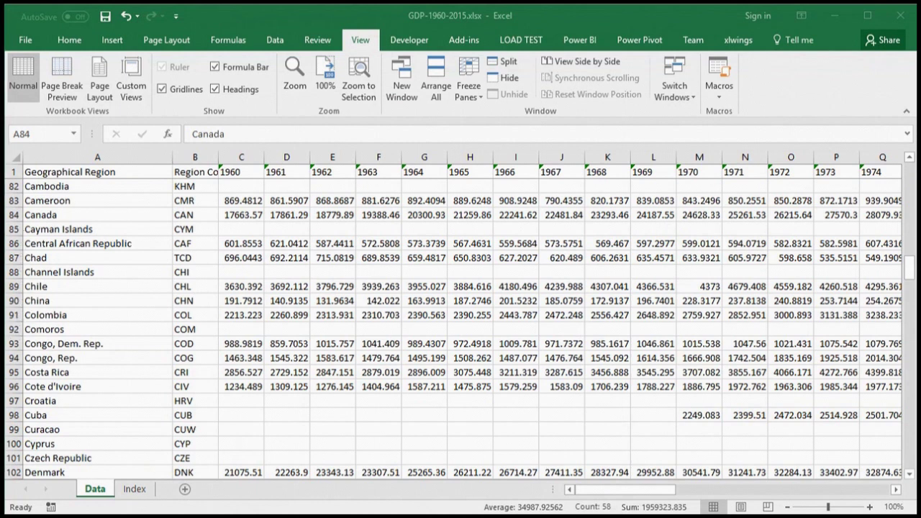
- Select Canada's row 84, then scroll right and select the empty 2016 column BG after 2015
{"action": "left_click", "coordinate": [14, 214]}
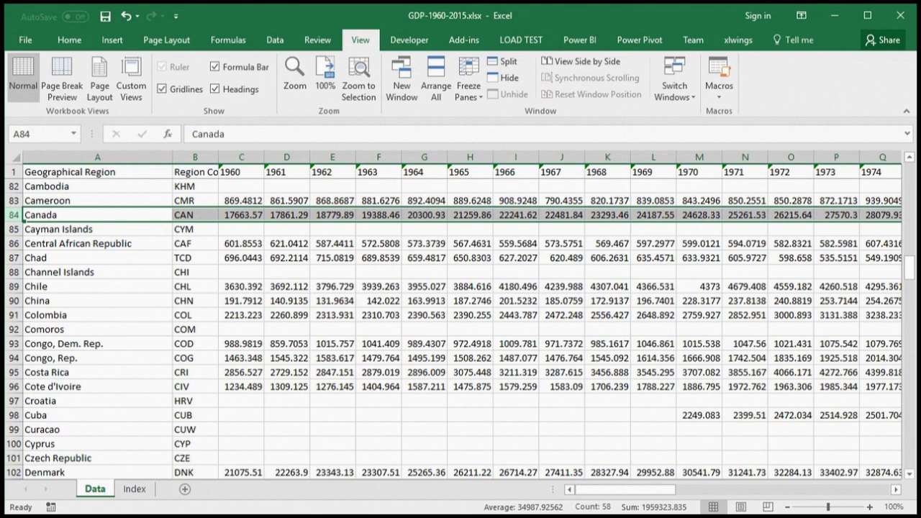
{"action": "left_click_drag", "start_coordinate": [619, 495], "coordinate": [858, 508]}
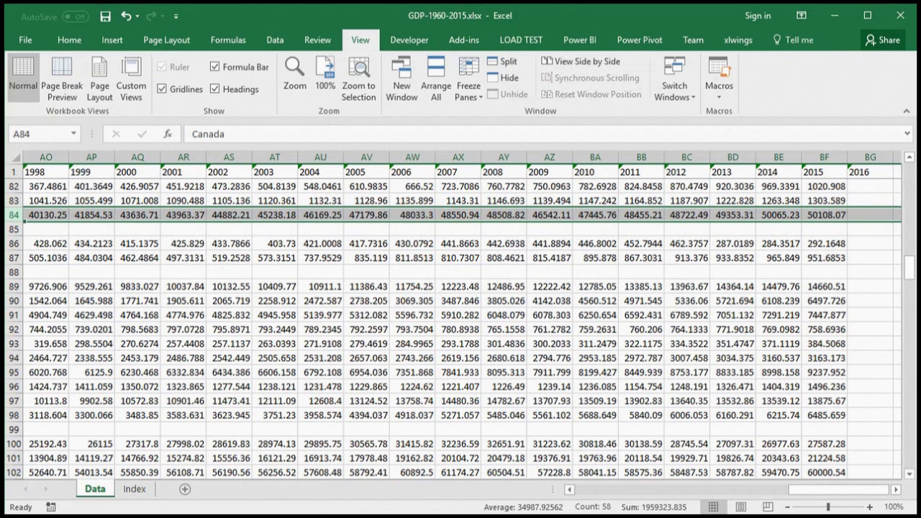
{"action": "left_click", "coordinate": [870, 158]}
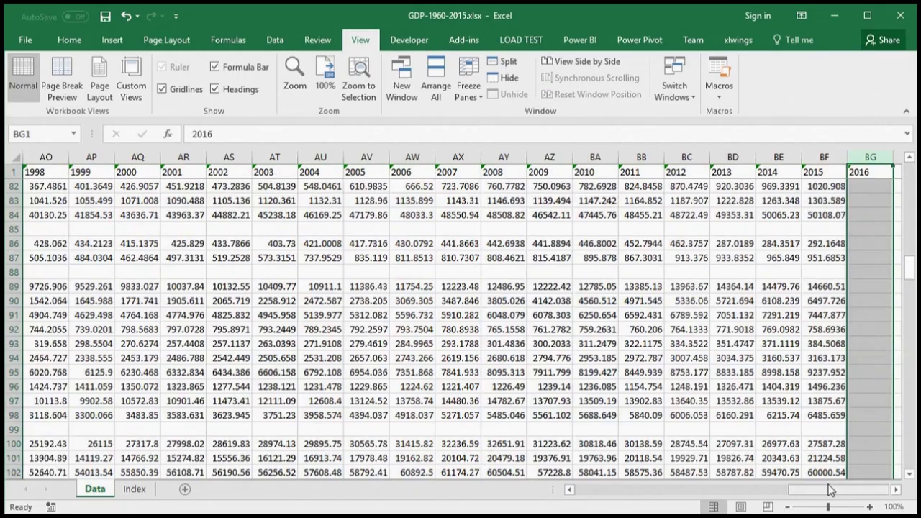
{"action": "left_click_drag", "start_coordinate": [832, 492], "coordinate": [795, 496]}
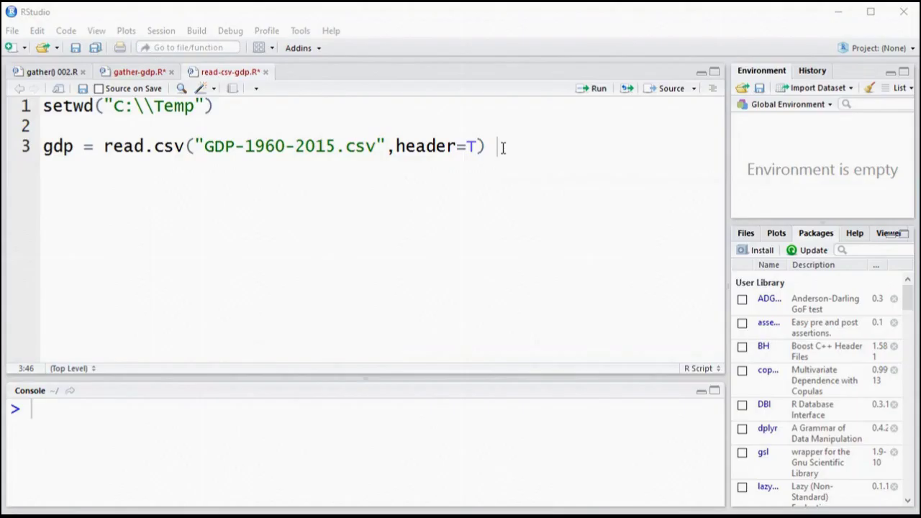
- Run the setwd and read.csv lines, then run the two read_excel lines
{"action": "left_click_drag", "start_coordinate": [502, 147], "coordinate": [42, 107]}
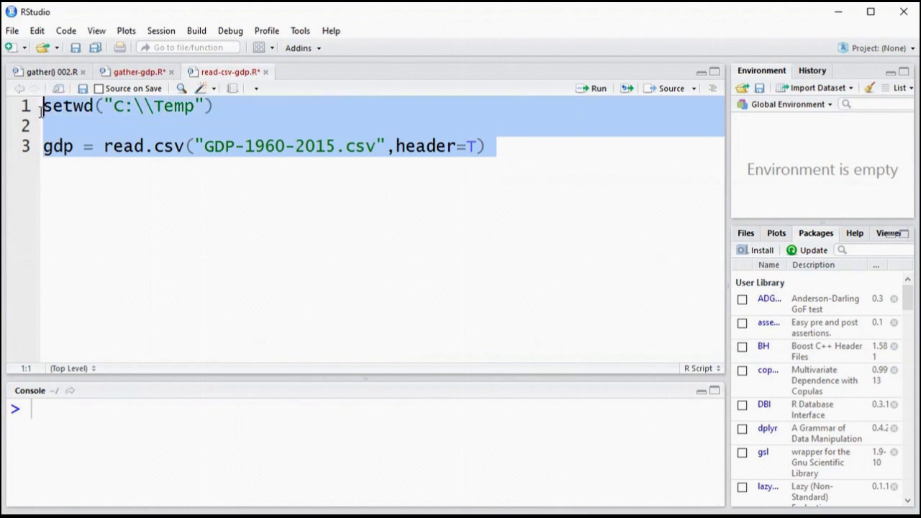
{"action": "left_click", "coordinate": [591, 90]}
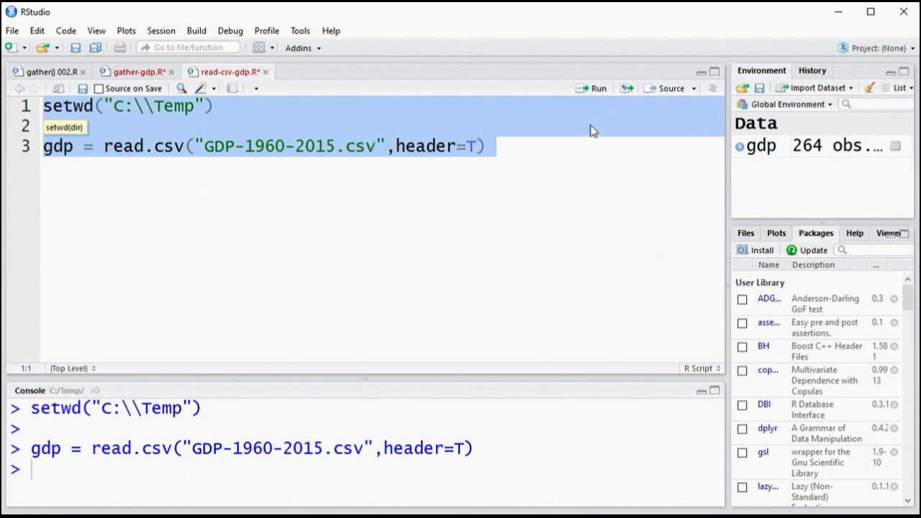
{"action": "left_click", "coordinate": [38, 471]}
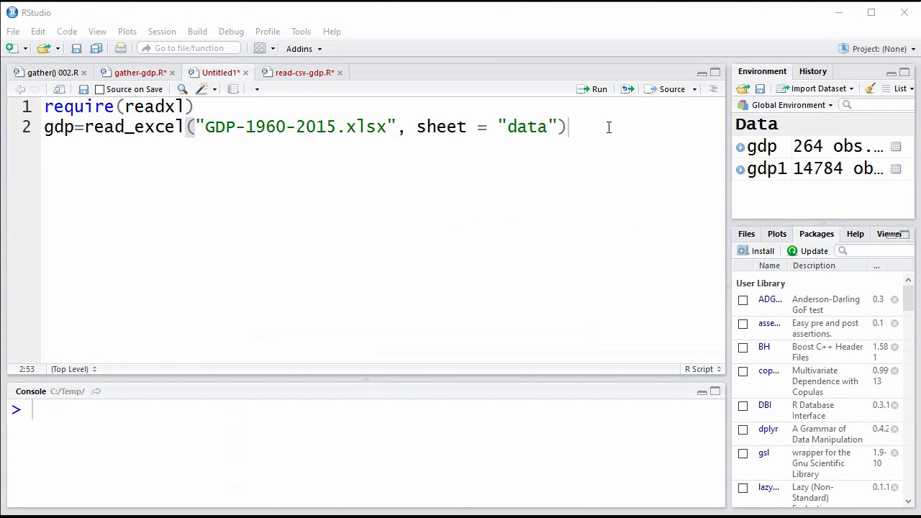
{"action": "left_click_drag", "start_coordinate": [609, 128], "coordinate": [14, 116]}
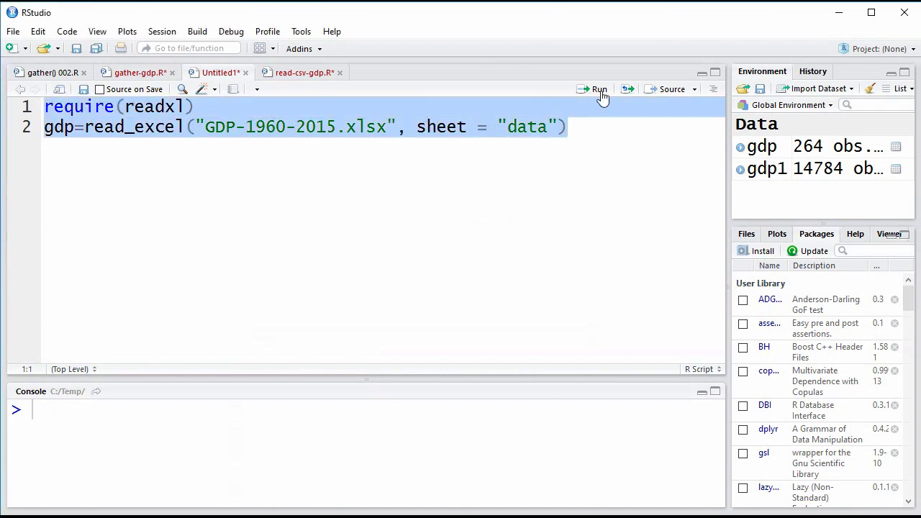
{"action": "left_click", "coordinate": [600, 90]}
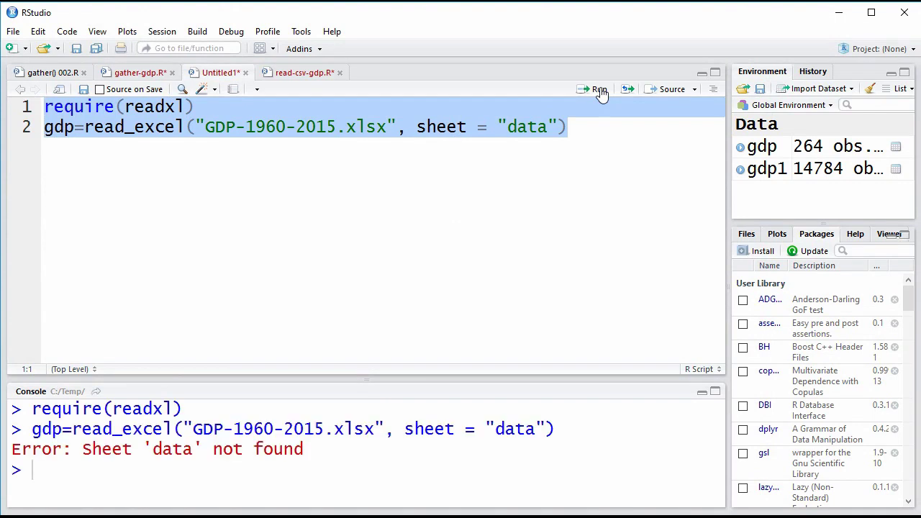
- Change the sheet name from "data" to "Data" and rerun both read_excel lines
{"action": "left_click", "coordinate": [517, 127]}
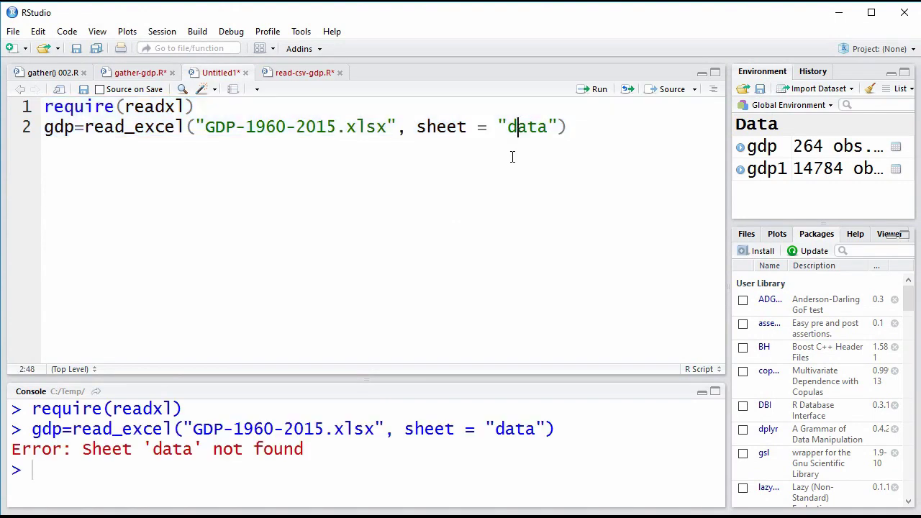
{"action": "key", "text": "BackSpace"}
{"action": "type", "text": "D"}
{"action": "left_click_drag", "start_coordinate": [583, 133], "coordinate": [45, 106]}
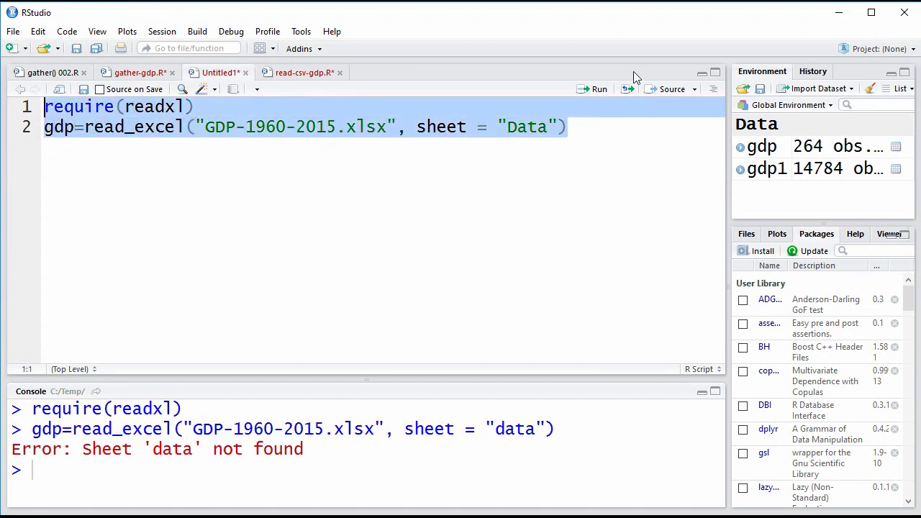
{"action": "left_click", "coordinate": [600, 90]}
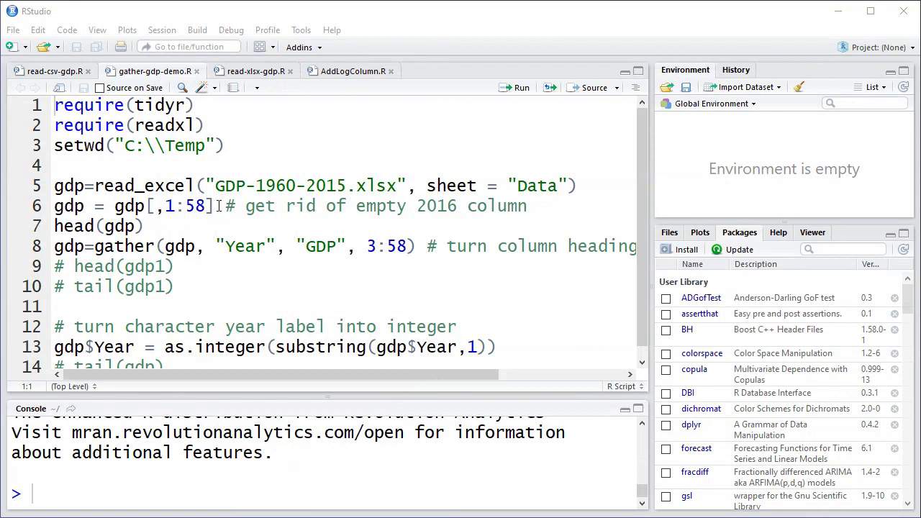
{"action": "left_click_drag", "start_coordinate": [215, 207], "coordinate": [54, 207]}
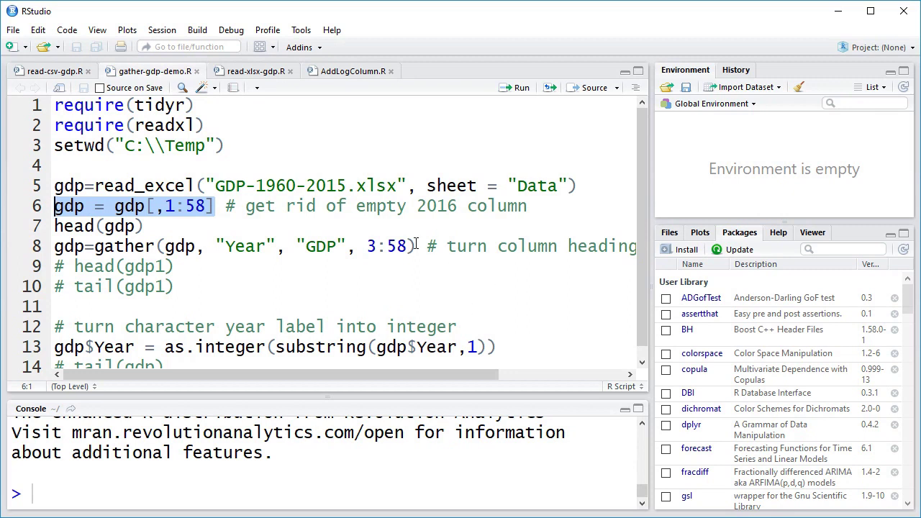
{"action": "left_click_drag", "start_coordinate": [416, 247], "coordinate": [276, 247]}
{"action": "left_click_drag", "start_coordinate": [206, 241], "coordinate": [45, 248]}
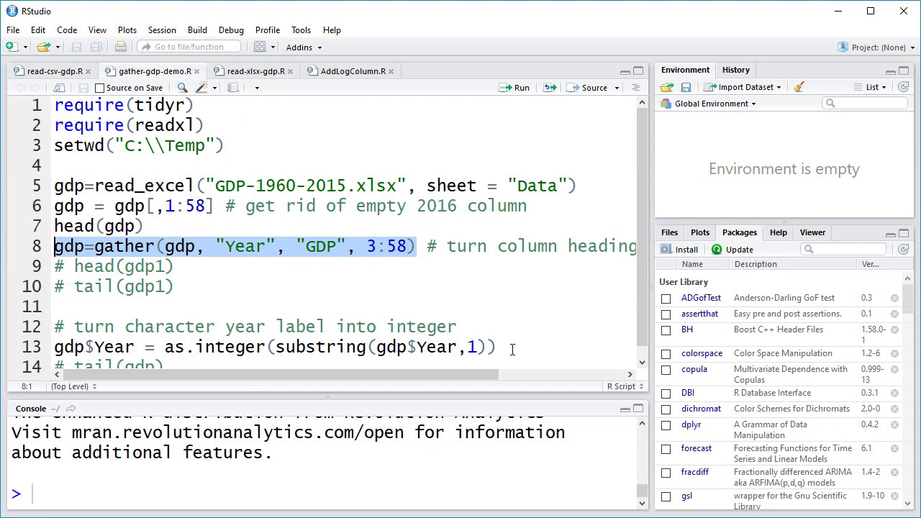
{"action": "left_click_drag", "start_coordinate": [513, 350], "coordinate": [54, 349]}
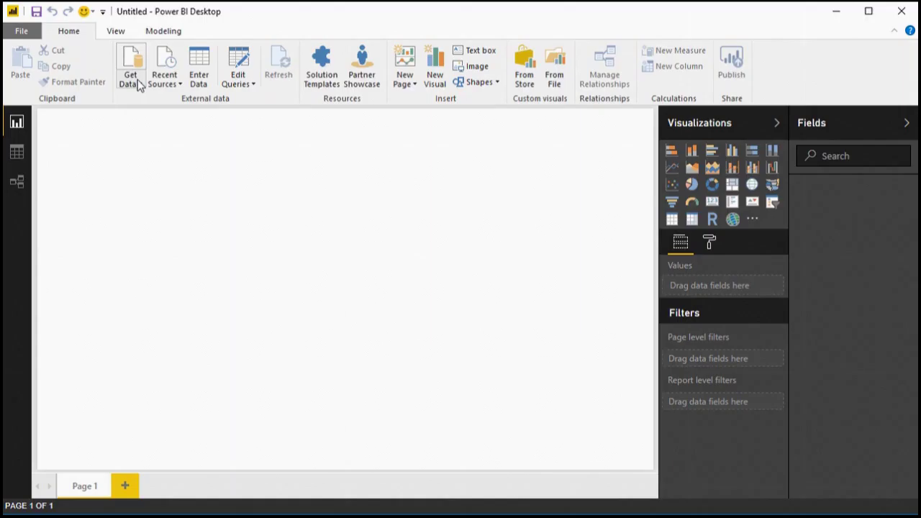
{"action": "left_click", "coordinate": [138, 79]}
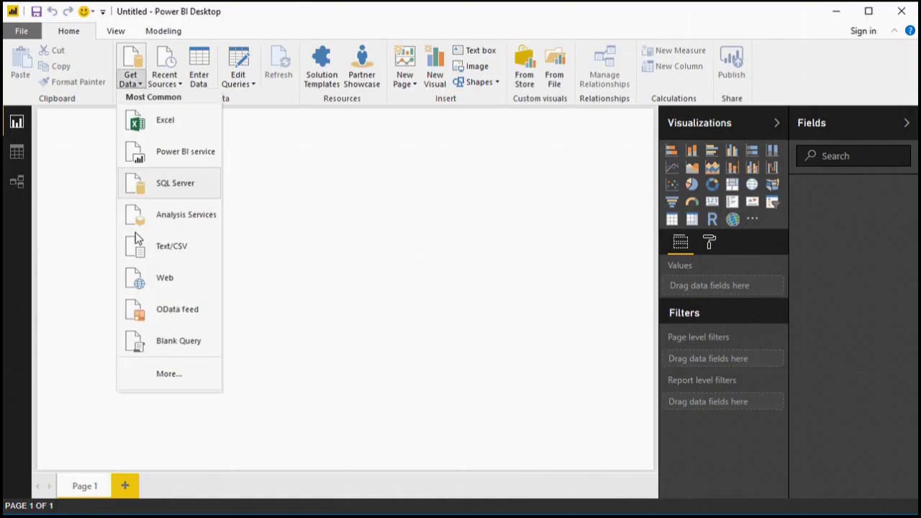
- Connect to an R script data source running source("C:\\Temp\\gather-gdp-demo.R")
{"action": "left_click", "coordinate": [169, 375]}
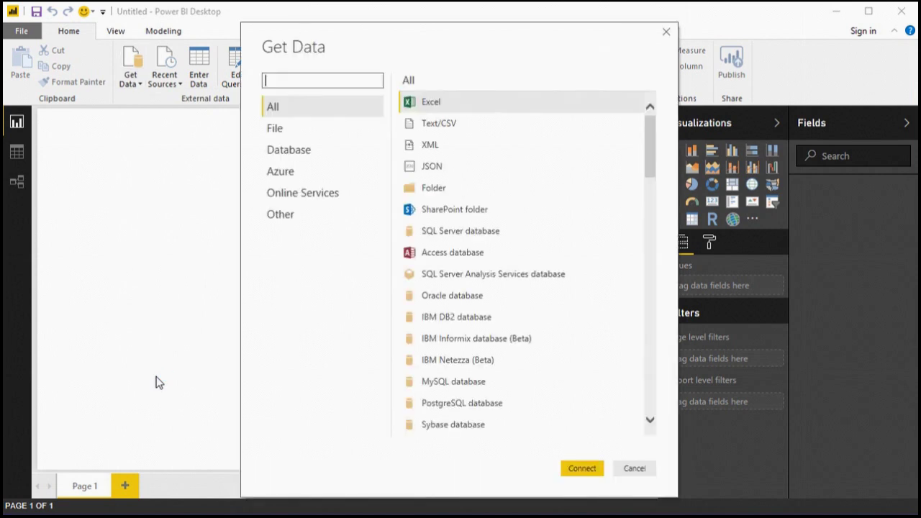
{"action": "left_click", "coordinate": [292, 216]}
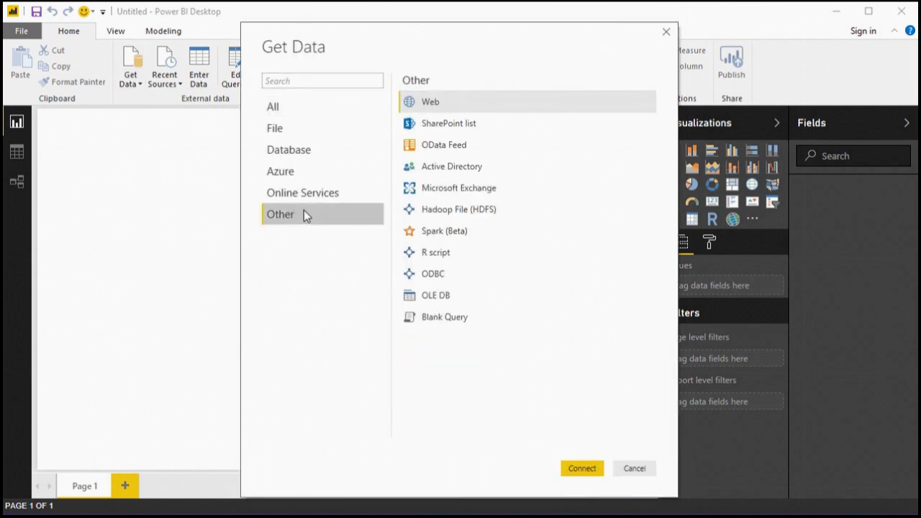
{"action": "left_click", "coordinate": [420, 253]}
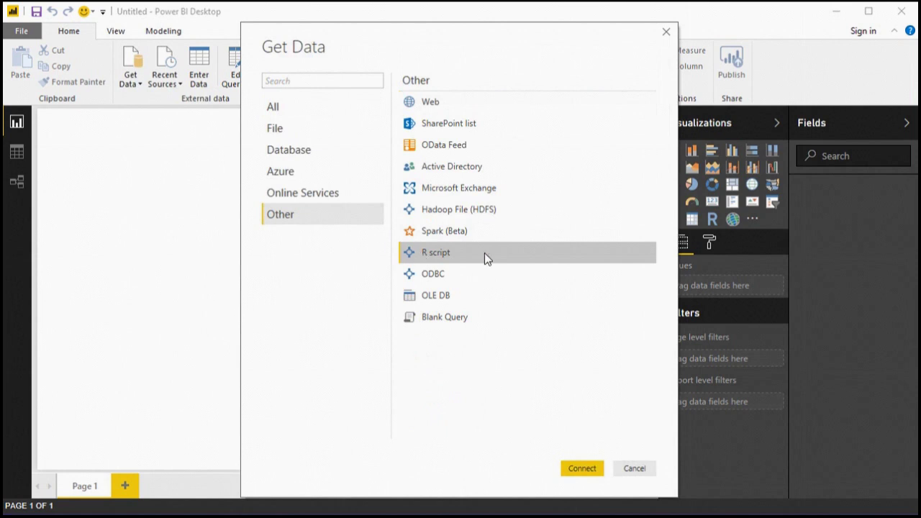
{"action": "left_click", "coordinate": [582, 468]}
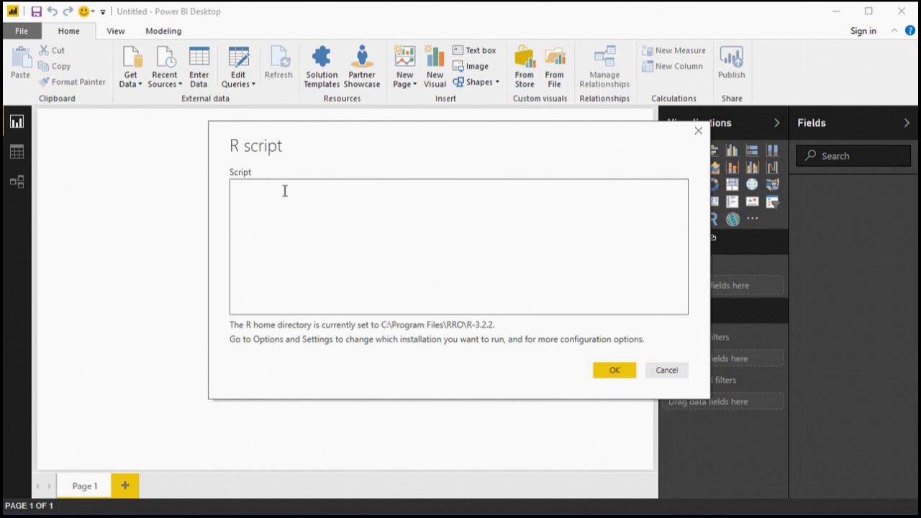
{"action": "type", "text": "source(\"C:\\\\Temp\\\\gather-gdp-demo.R\")"}
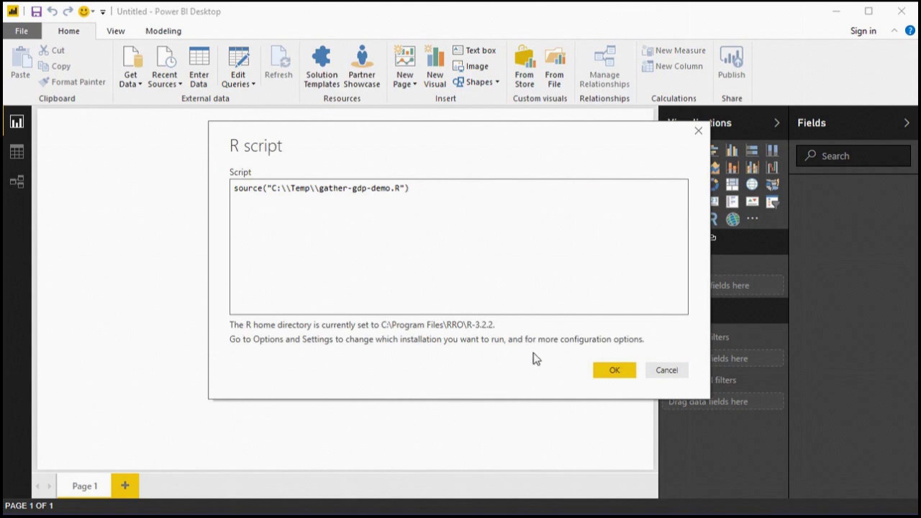
{"action": "left_click", "coordinate": [613, 369]}
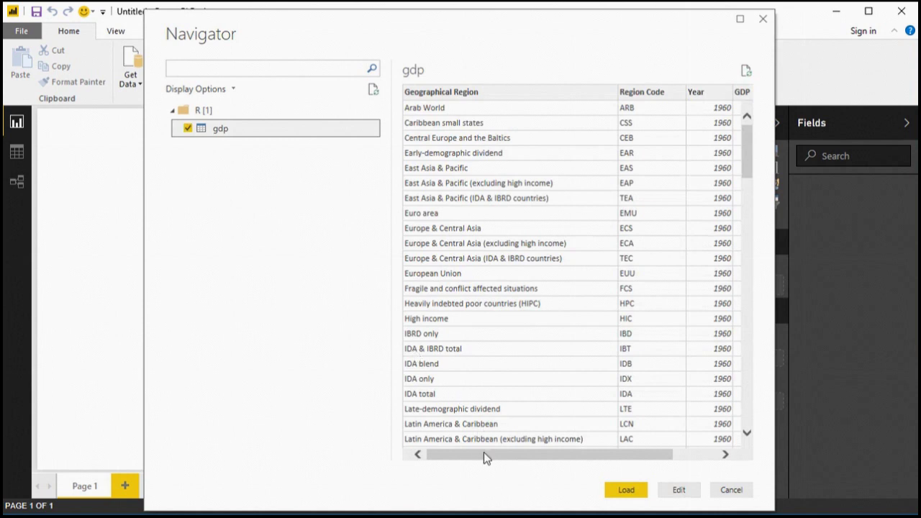
- Check the GDP column in the Navigator preview and load the gdp table
{"action": "left_click_drag", "start_coordinate": [483, 457], "coordinate": [569, 458]}
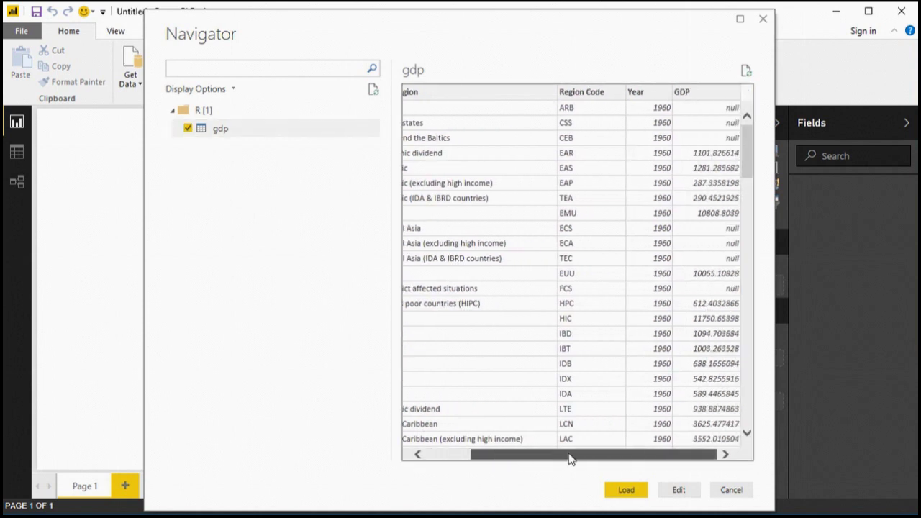
{"action": "left_click", "coordinate": [626, 490]}
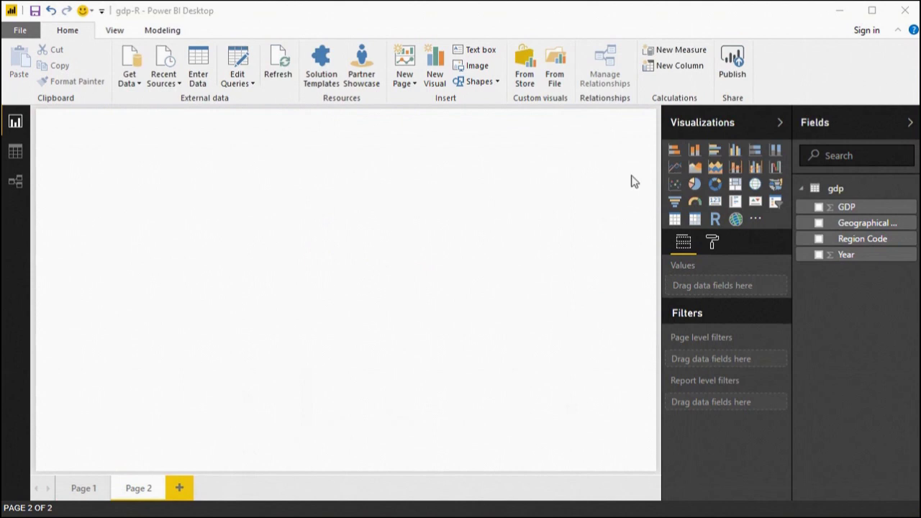
- Add a slicer showing Geographical Region values
{"action": "left_click", "coordinate": [776, 204]}
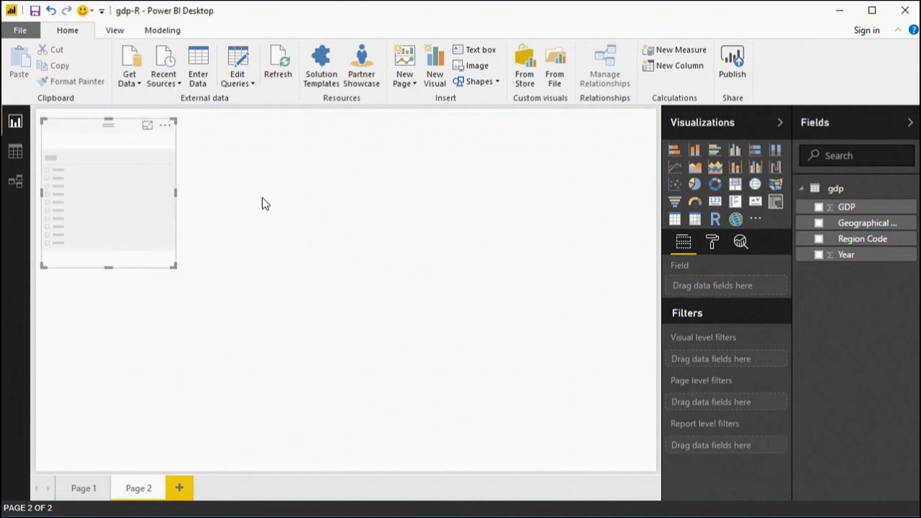
{"action": "left_click", "coordinate": [819, 224]}
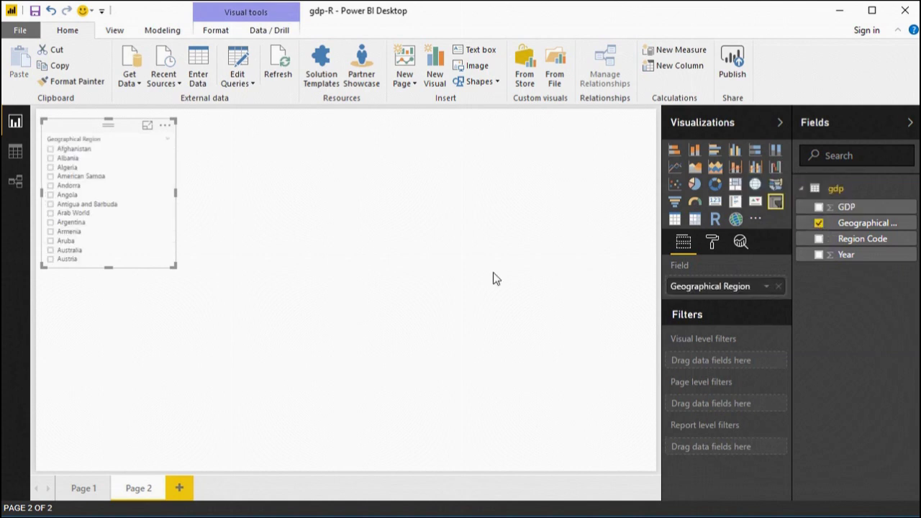
{"action": "left_click", "coordinate": [321, 200]}
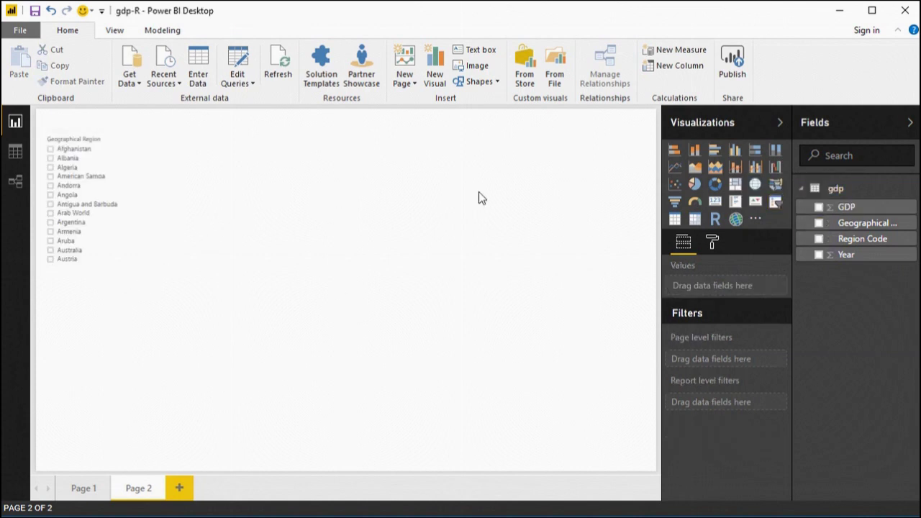
- Add a large line chart beside the slicer plotting GDP with Year on the axis
{"action": "left_click", "coordinate": [675, 167]}
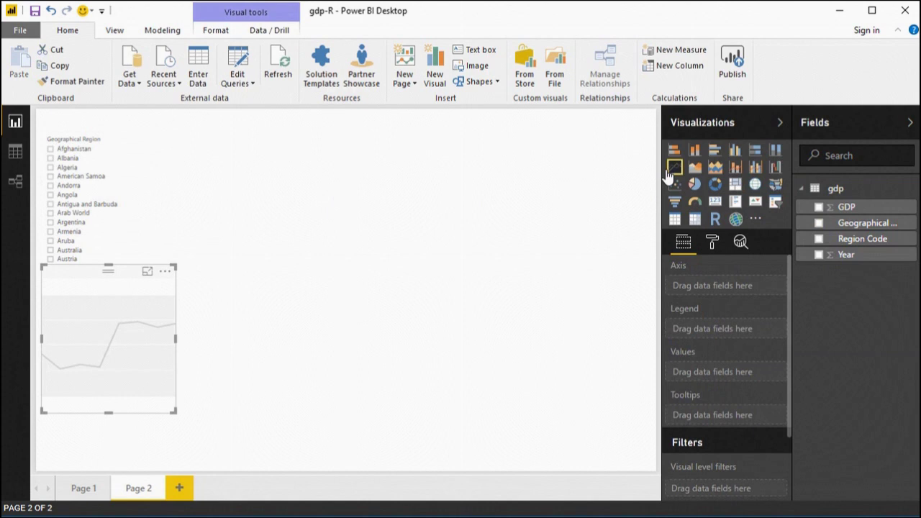
{"action": "left_click_drag", "start_coordinate": [122, 281], "coordinate": [242, 150]}
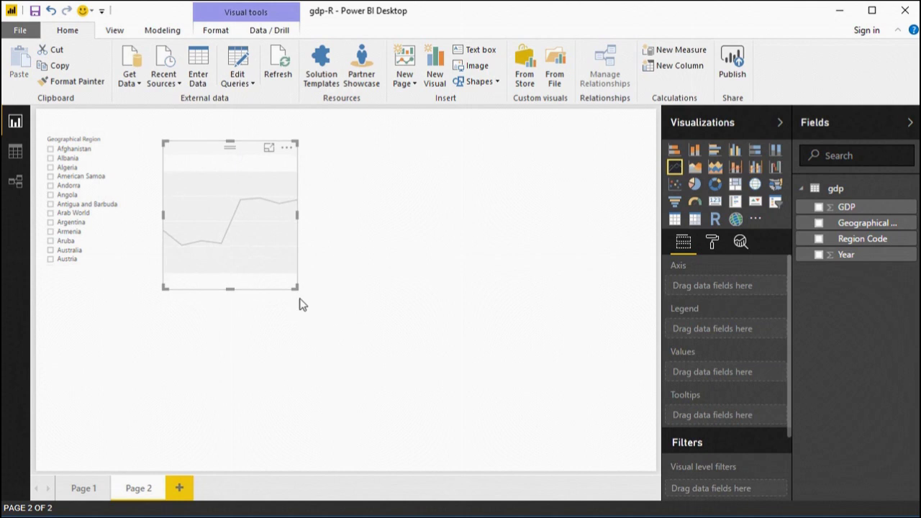
{"action": "left_click_drag", "start_coordinate": [297, 288], "coordinate": [636, 455]}
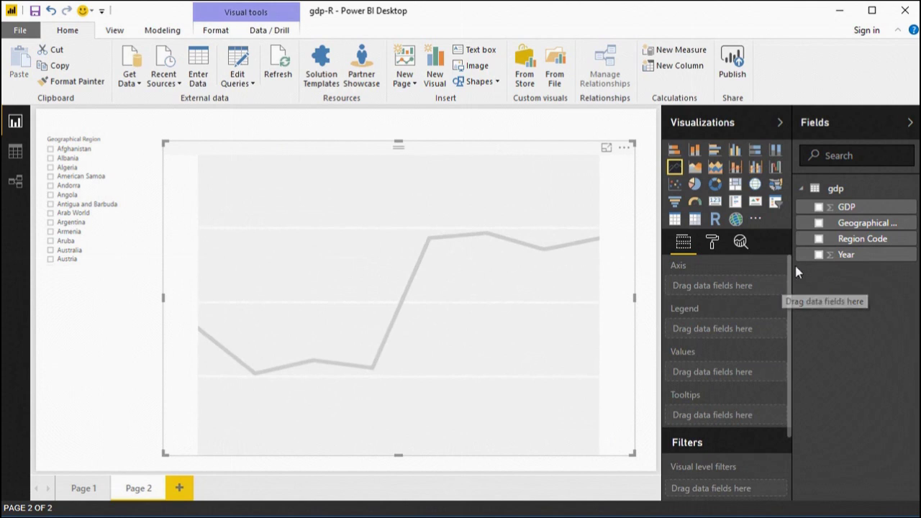
{"action": "left_click", "coordinate": [818, 208]}
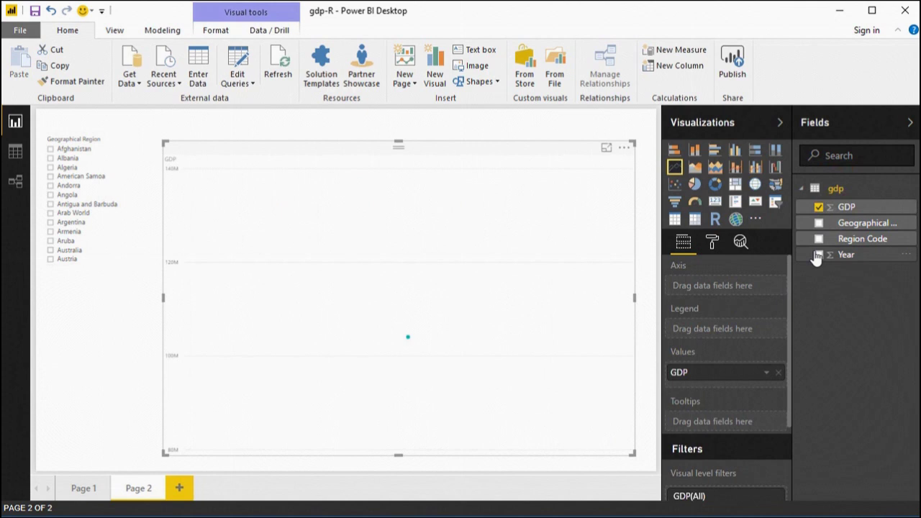
{"action": "left_click_drag", "start_coordinate": [840, 259], "coordinate": [717, 289]}
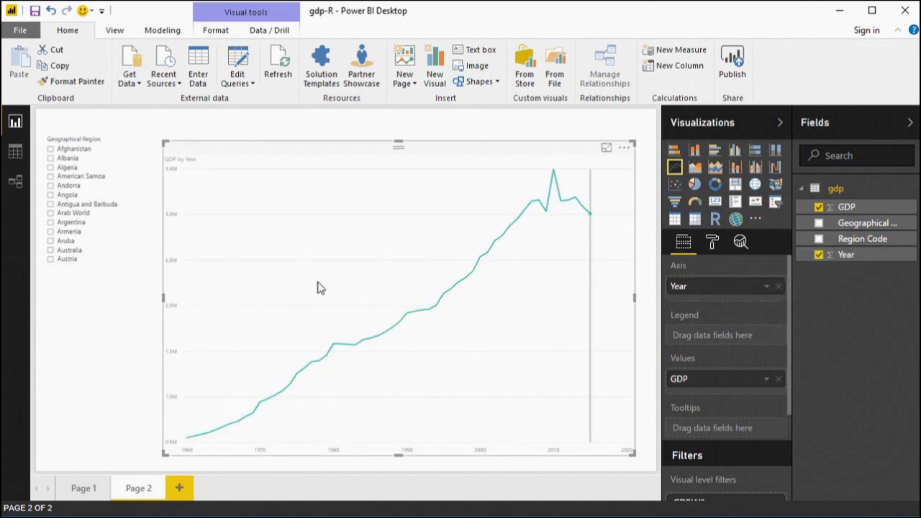
- Pick Antigua and Barbuda, then Arab World, then Argentina in the slicer, ending on Argentina
{"action": "left_click", "coordinate": [50, 206]}
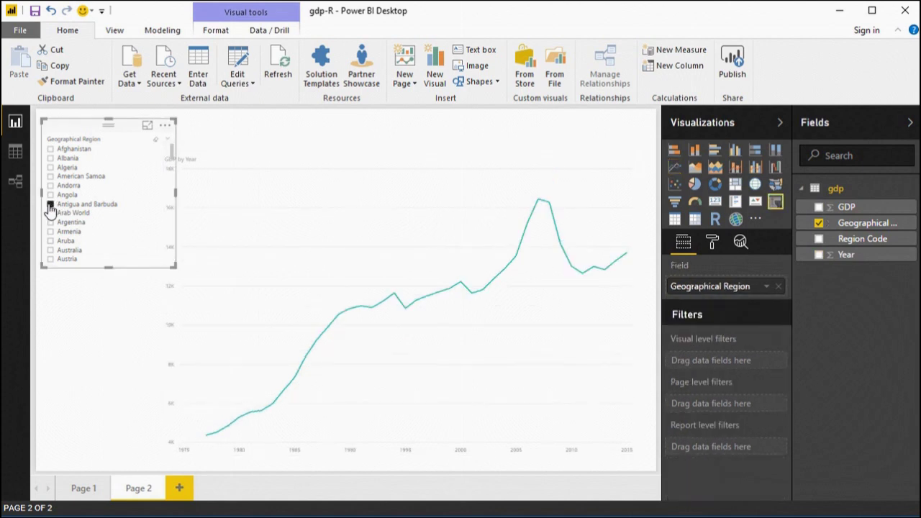
{"action": "left_click", "coordinate": [50, 213]}
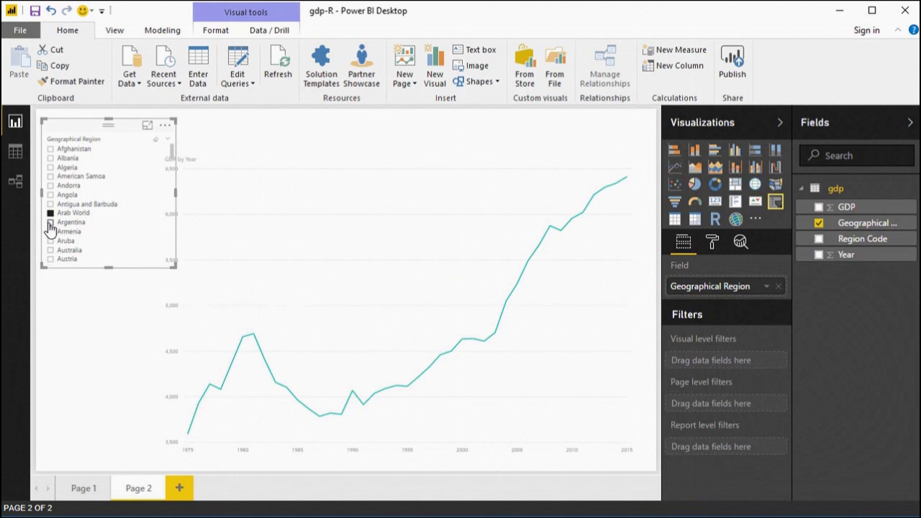
{"action": "left_click", "coordinate": [50, 223]}
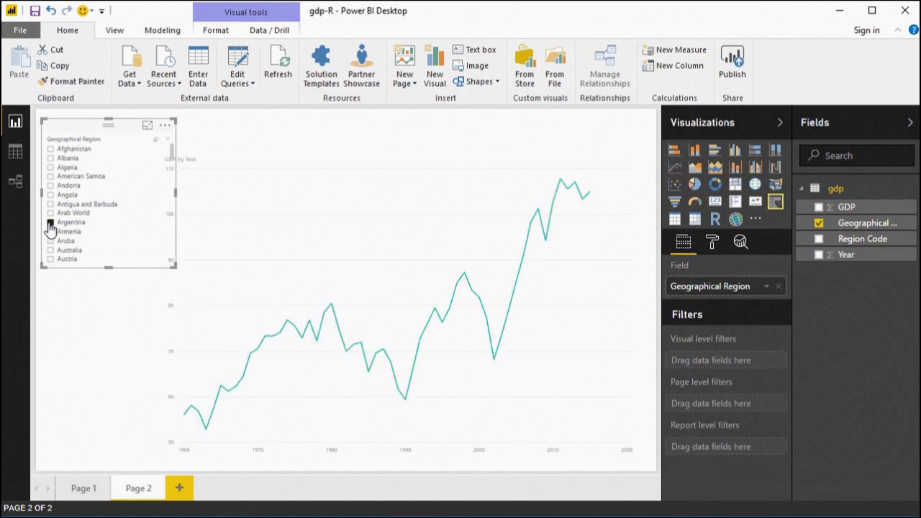